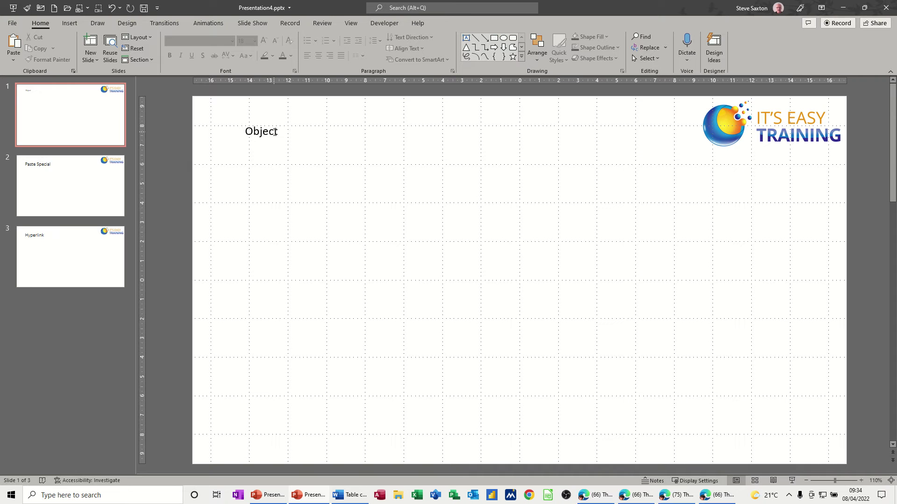
Step: Select slide 1, the slide titled Object
click(75, 120)
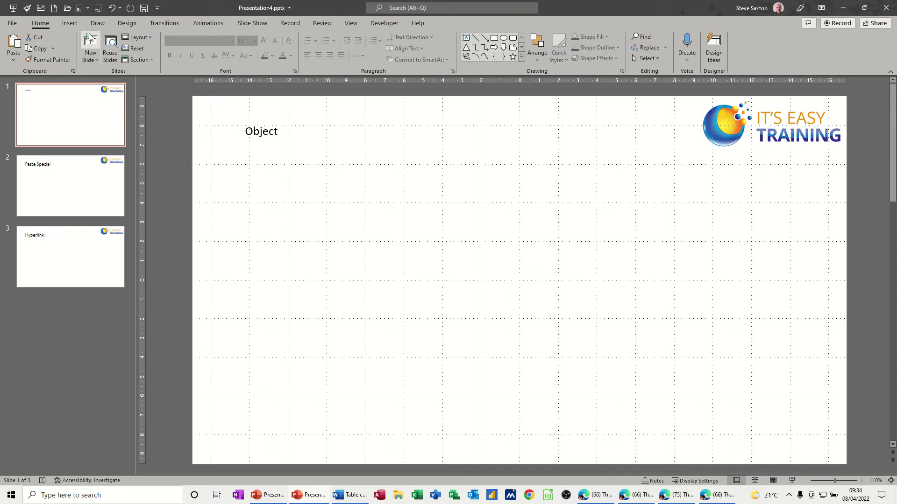
Step: Insert BASIC DIAGRAMS.docx as a linked object from file on the Object slide
click(69, 24)
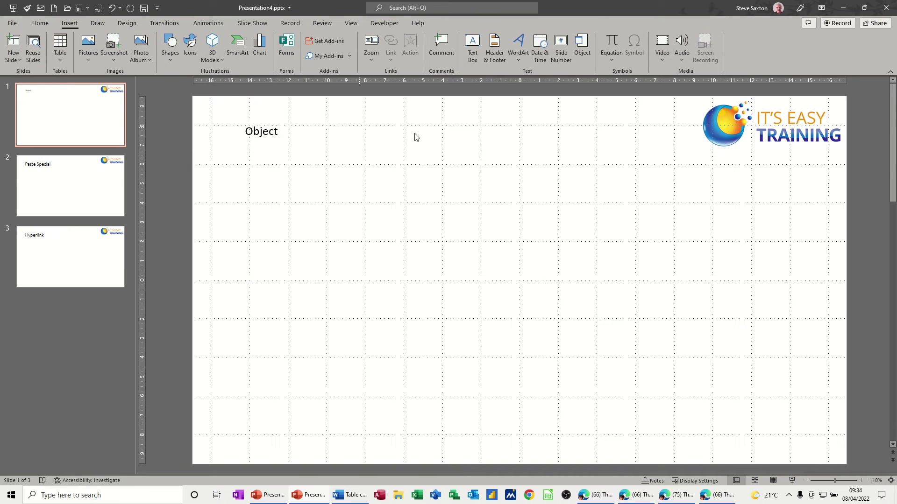
click(581, 47)
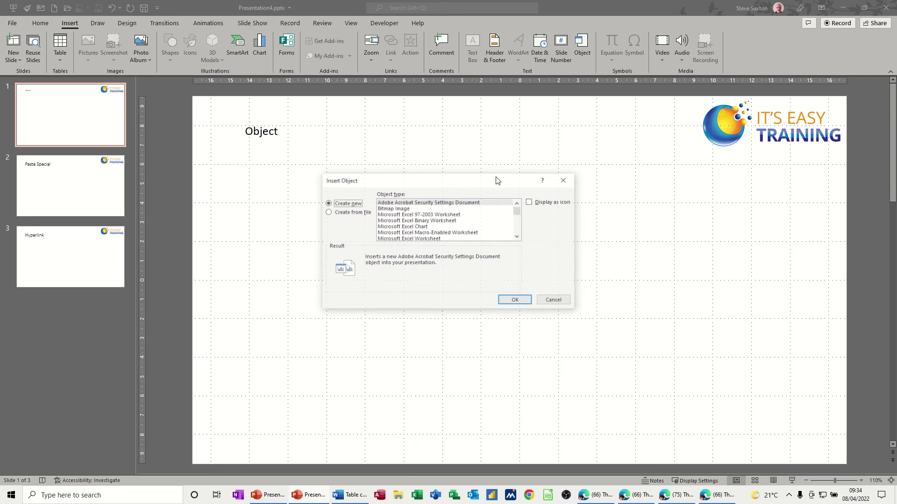
click(339, 216)
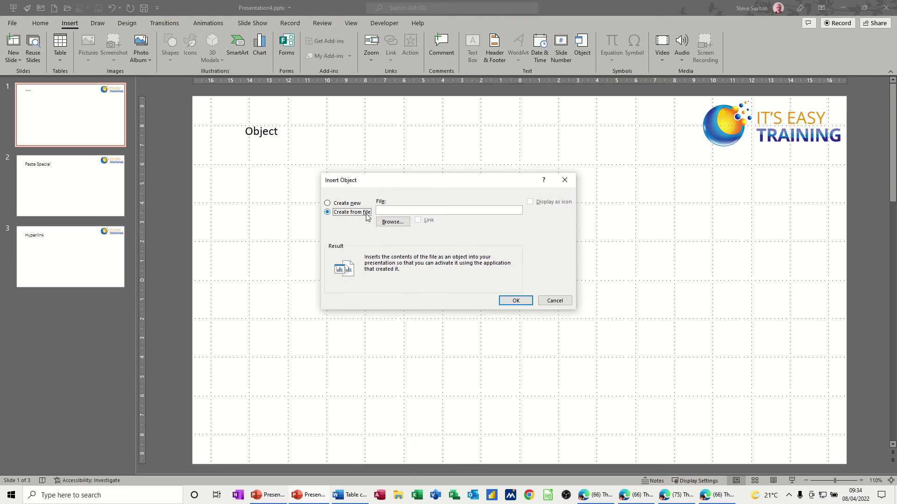
click(391, 222)
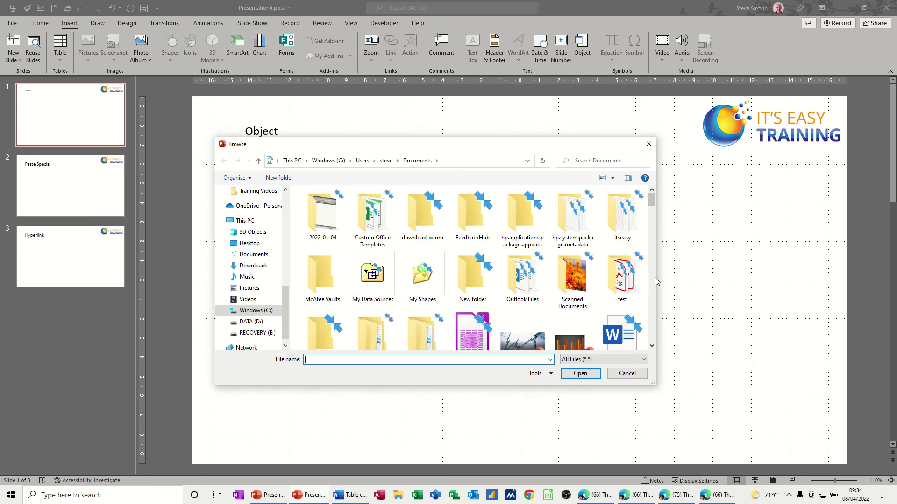
click(652, 346)
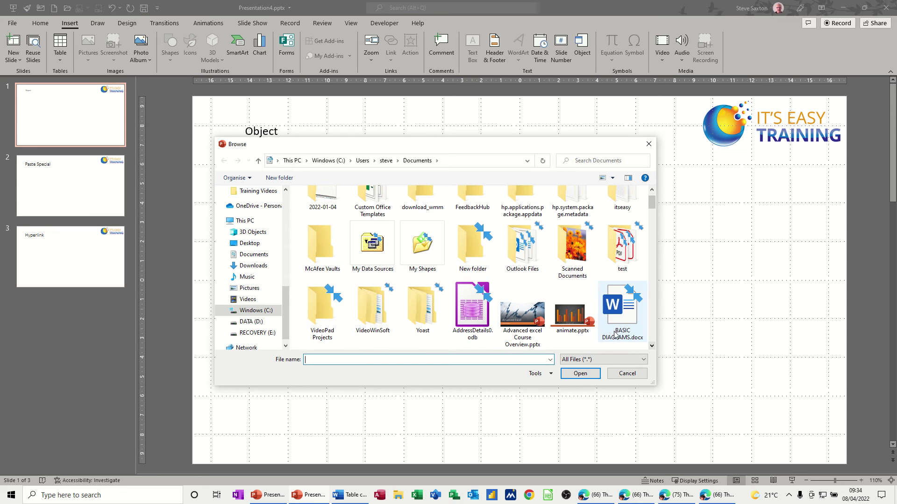
double_click(618, 309)
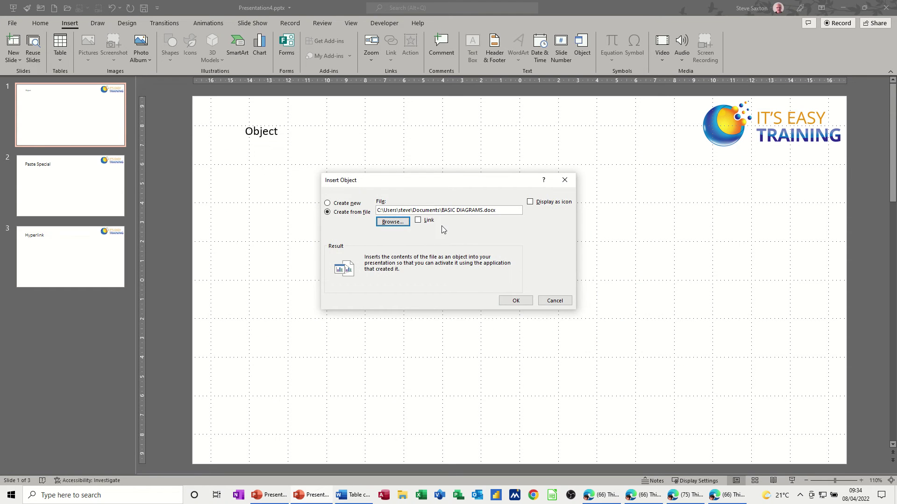
click(427, 221)
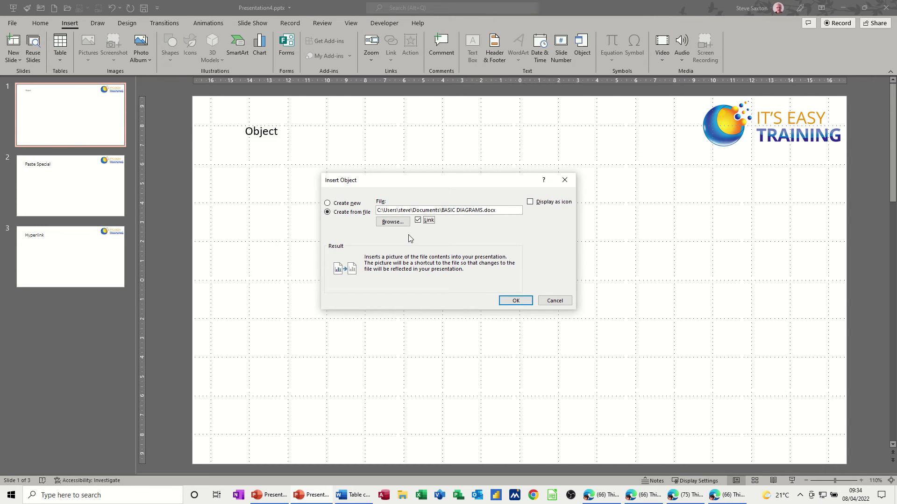
click(509, 302)
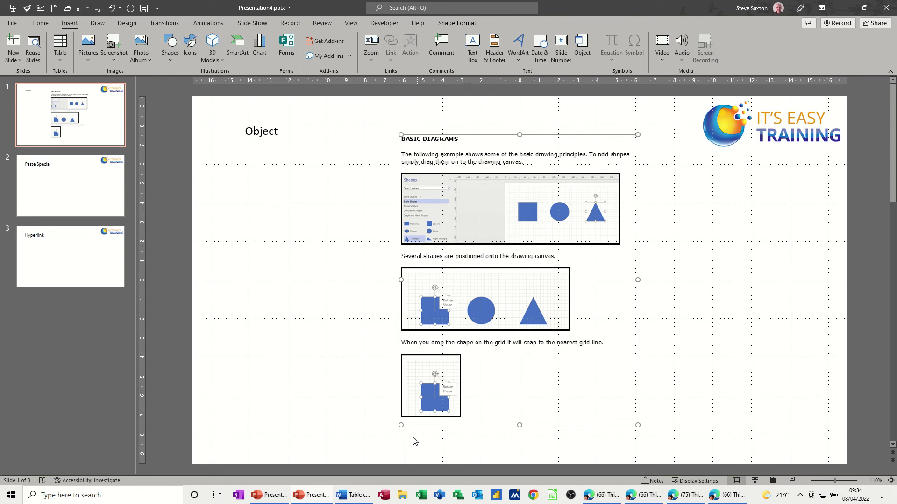
Step: Open BASIC DIAGRAMS.docx in Word from the recent documents
click(355, 495)
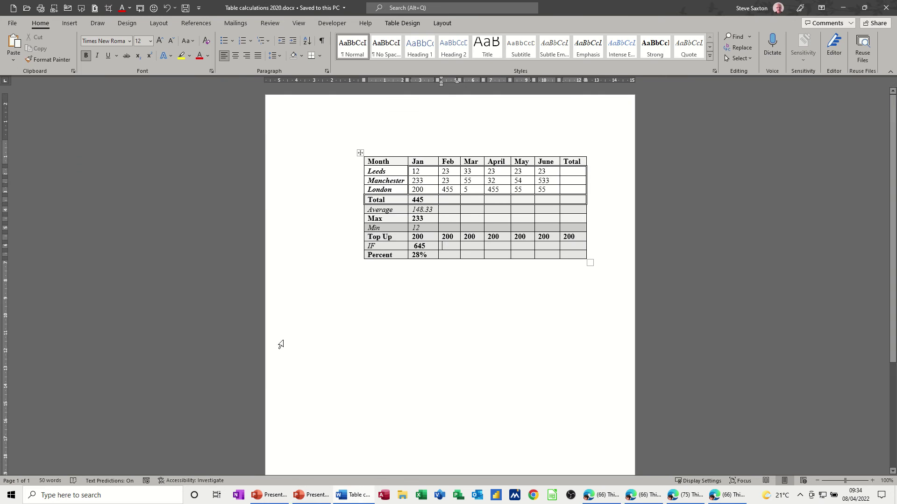
click(12, 22)
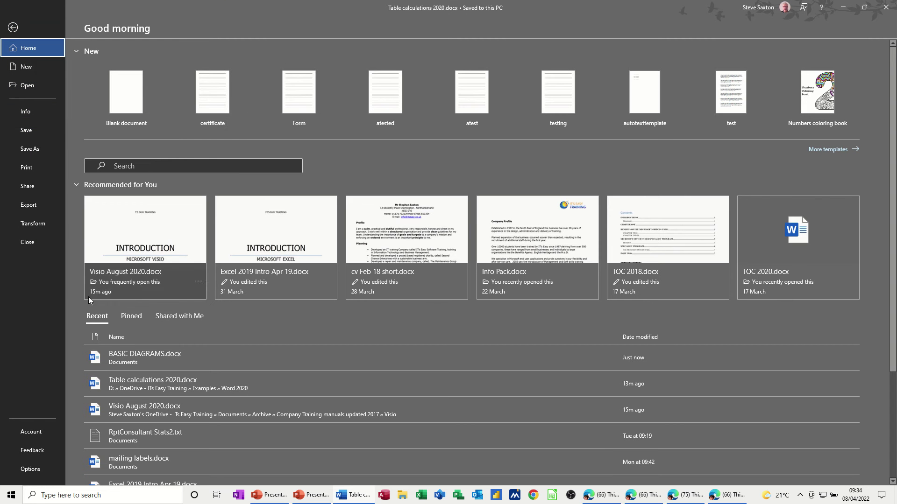
click(126, 363)
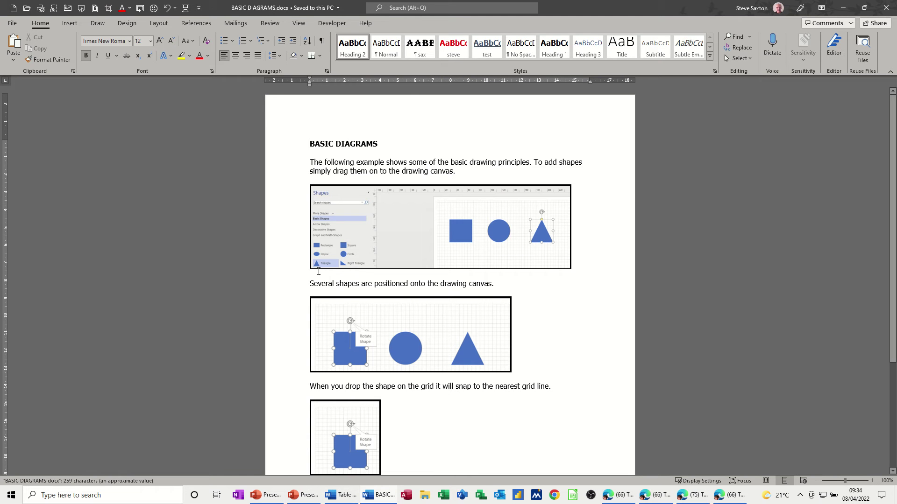
Step: Bold the first body paragraph, then go back to PowerPoint
drag(458, 172, 309, 162)
click(86, 56)
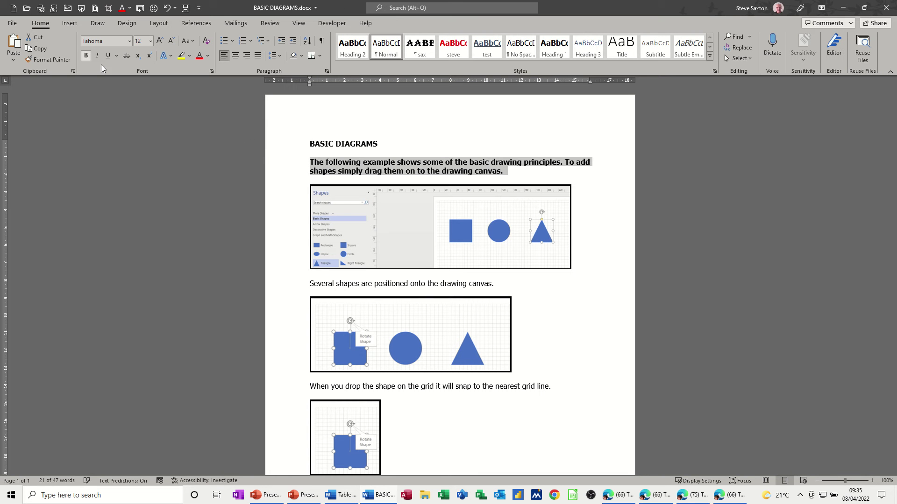
click(528, 175)
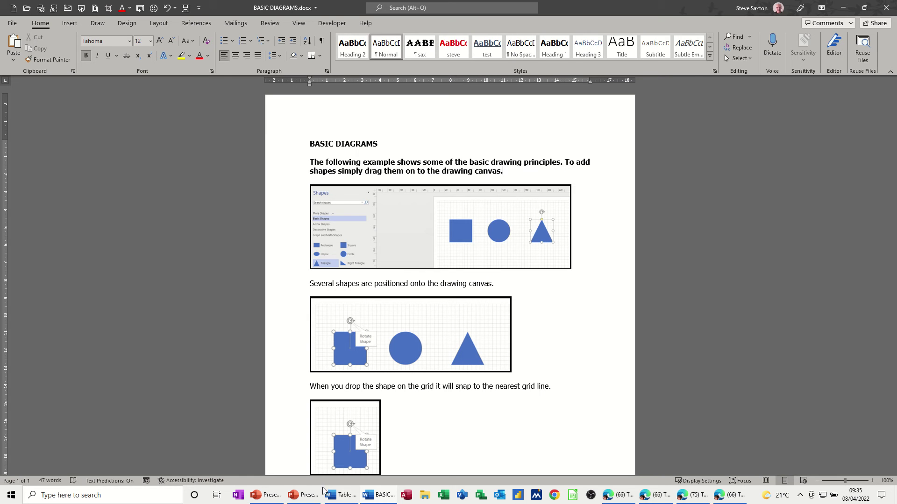
click(302, 497)
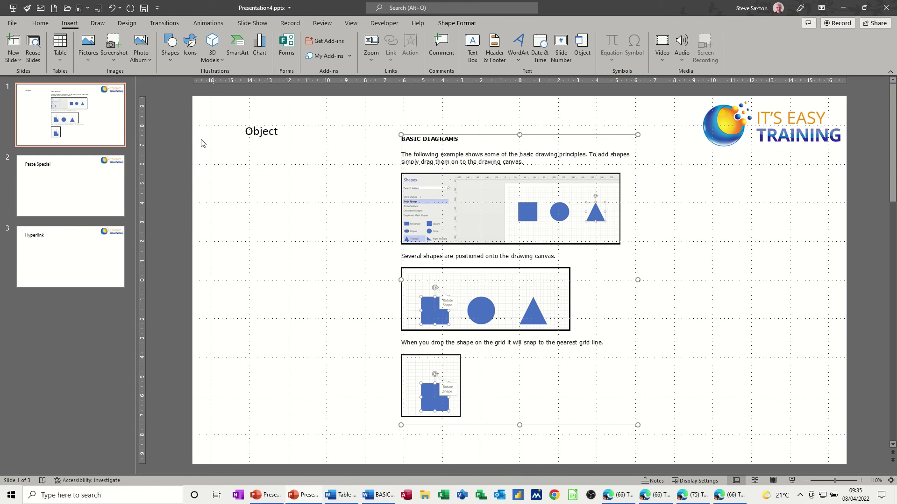
Step: Save the presentation and update the BASIC DIAGRAMS.docx link through Edit Links to Files
click(144, 8)
click(14, 27)
click(28, 111)
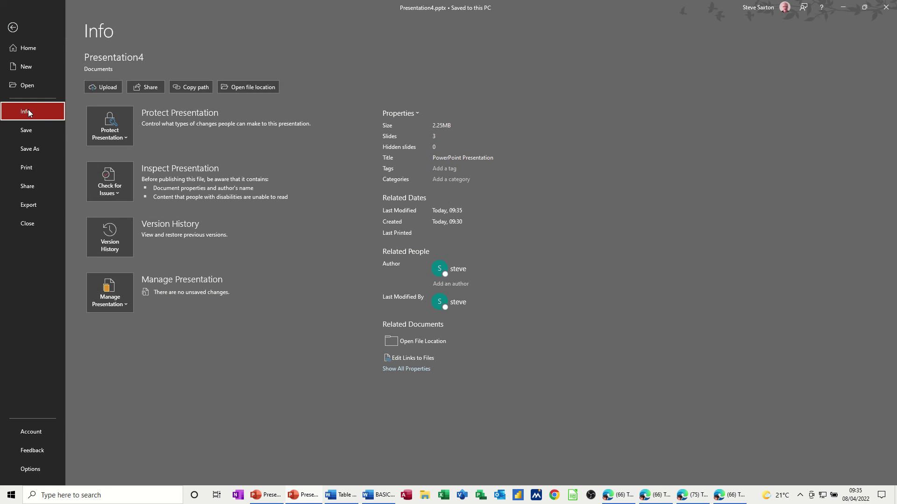
click(416, 358)
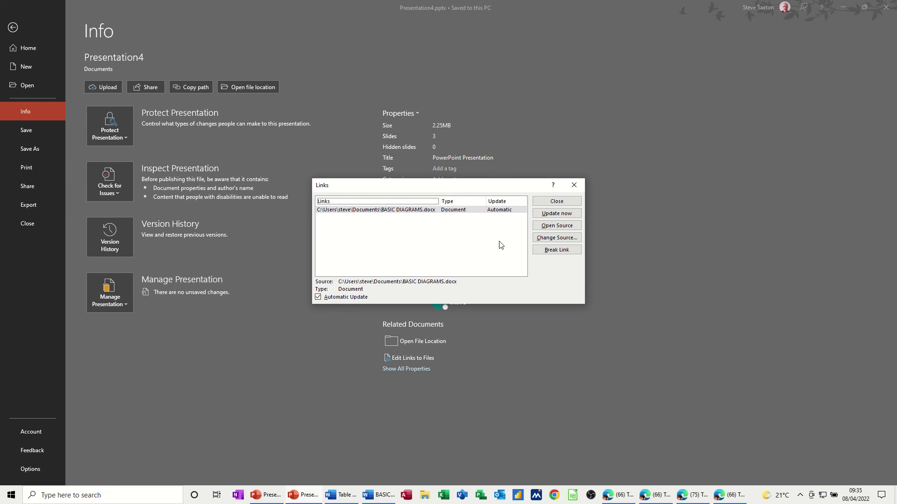
click(545, 218)
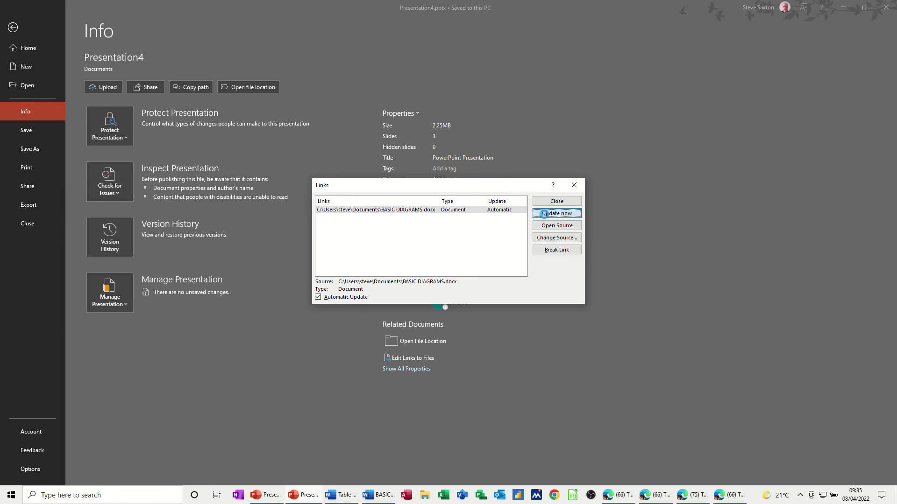
click(542, 205)
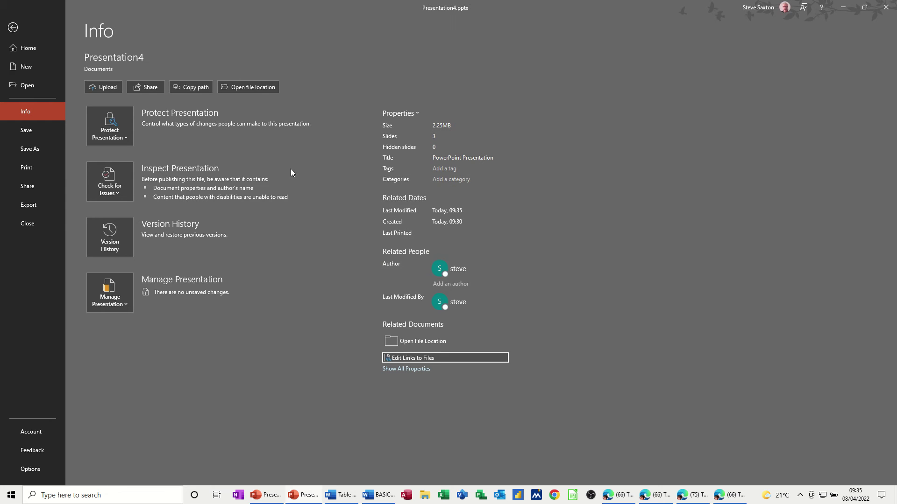
click(14, 29)
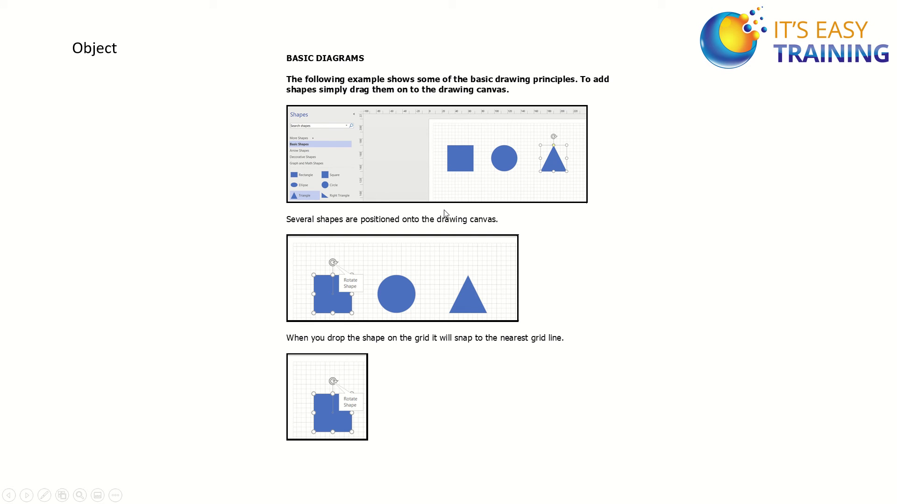
Step: End the slide show, shift the document object left, and go to the Paste Special slide
key(Escape)
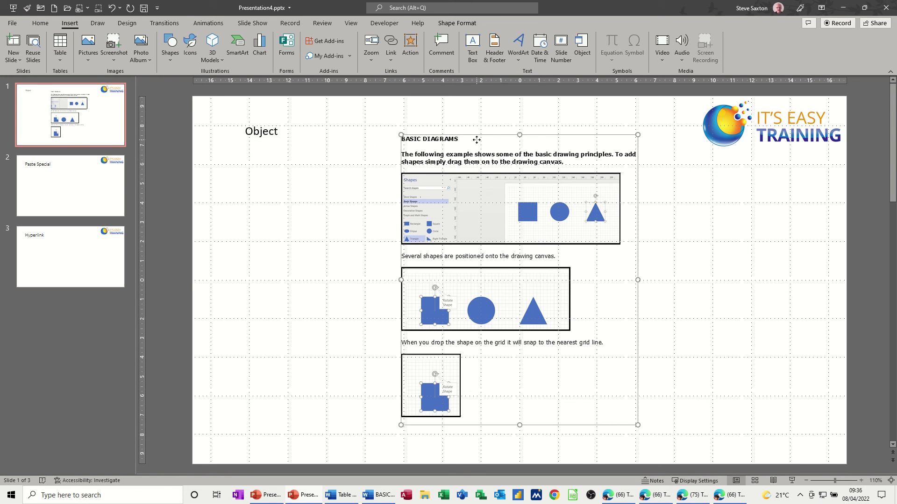
drag(474, 140, 412, 139)
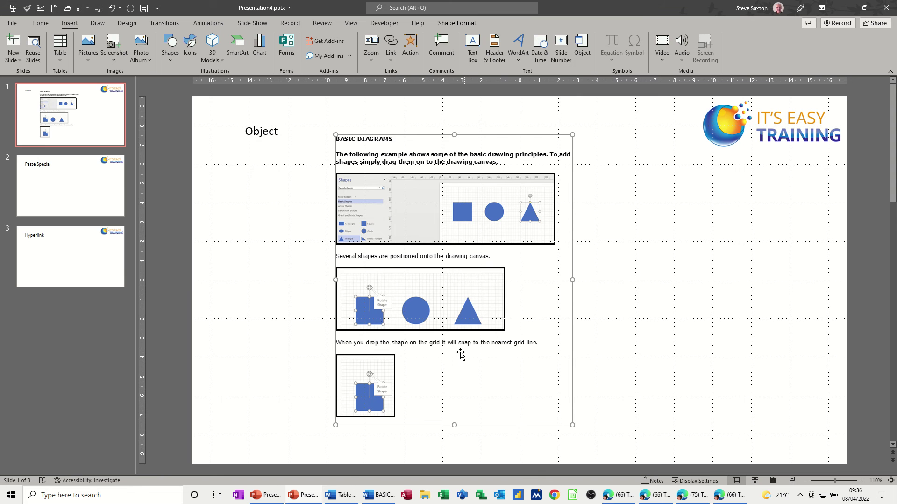
click(58, 189)
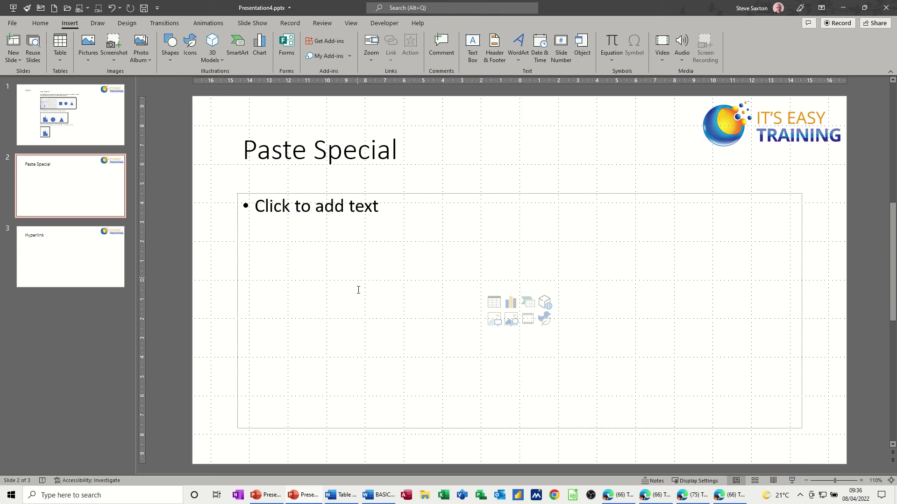
Step: In Word, copy the paragraph under the BASIC DIAGRAMS heading and return to PowerPoint
click(374, 497)
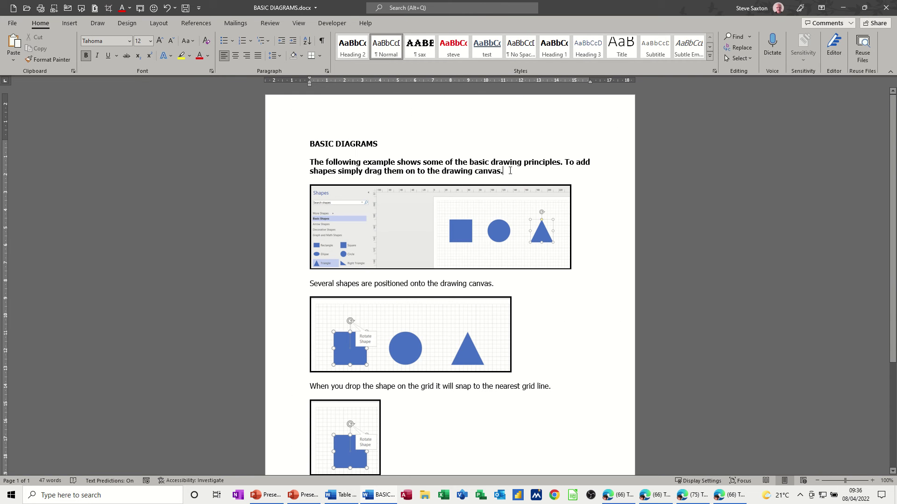
drag(510, 171, 308, 159)
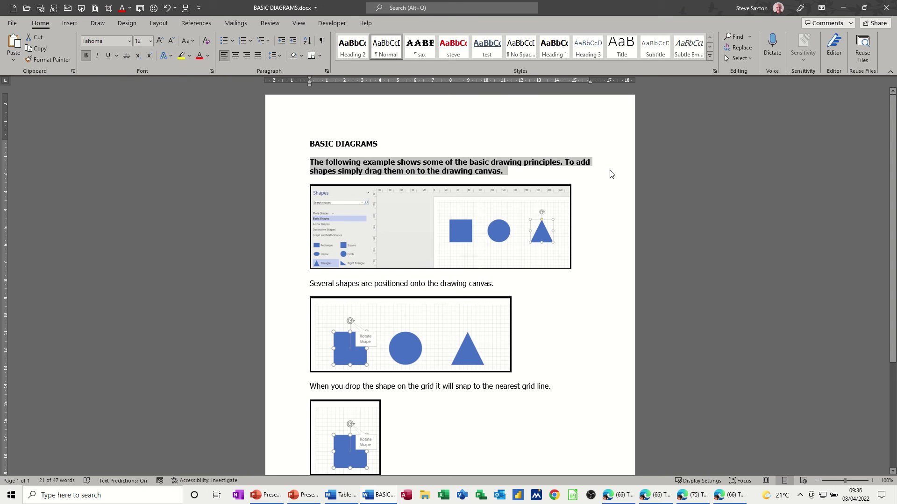
click(302, 495)
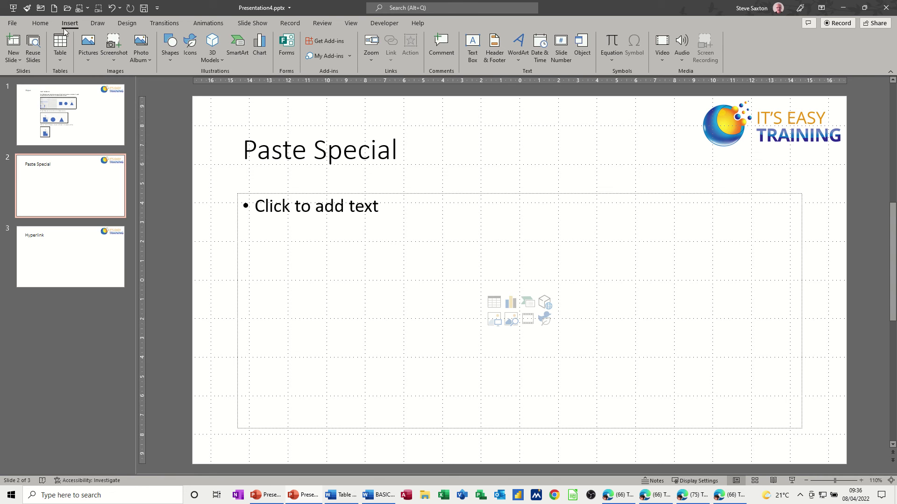
Step: Paste-link the copied paragraph as a Microsoft Word Document Object and move it up-left
click(41, 24)
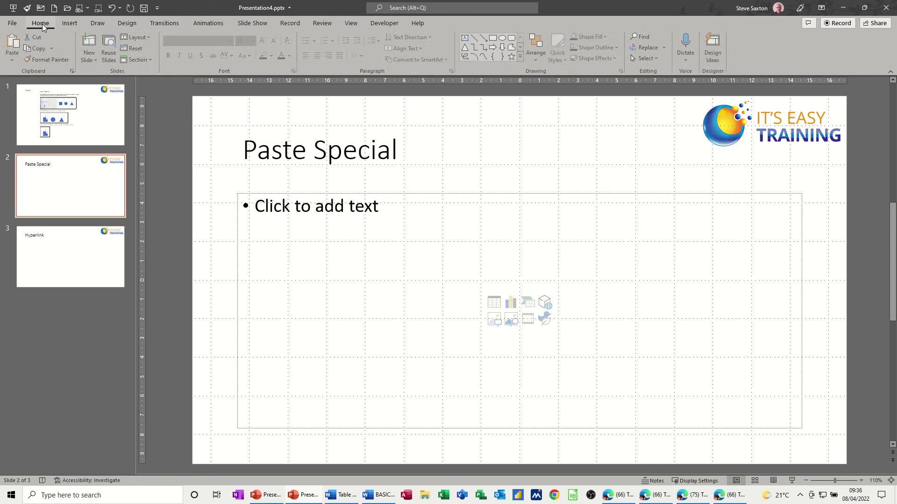
click(14, 62)
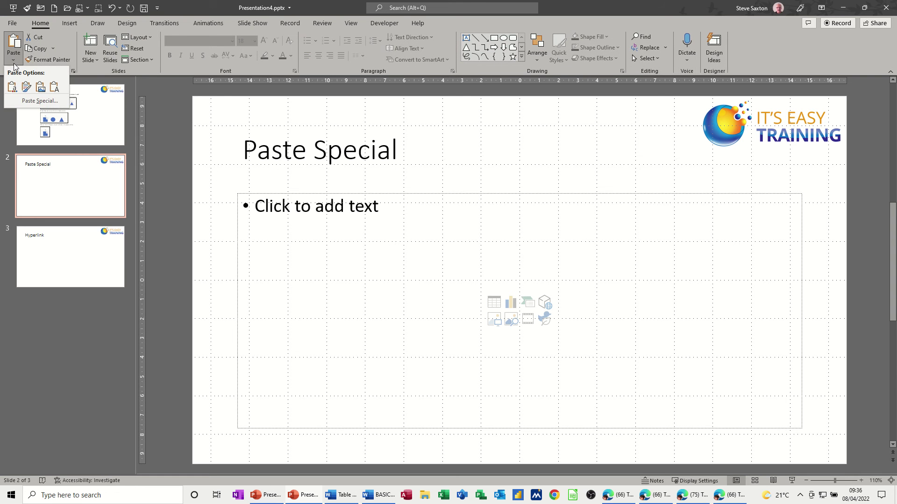
click(28, 99)
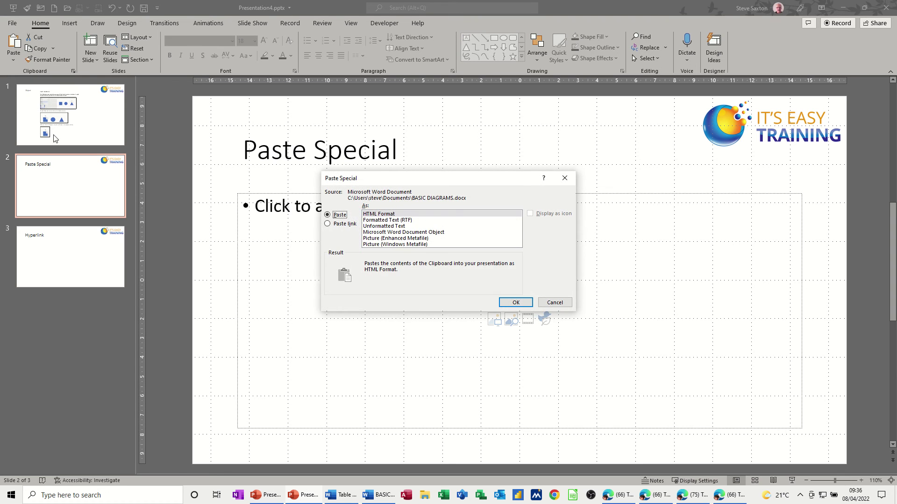
click(332, 225)
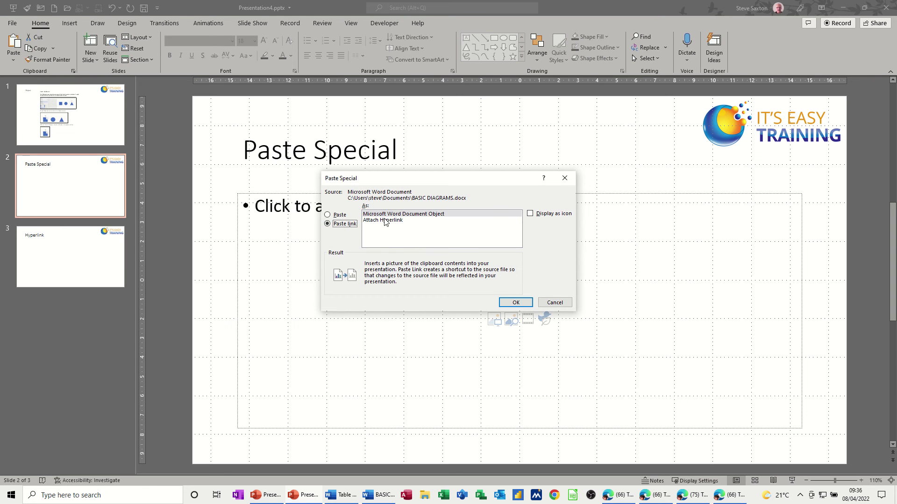
click(515, 303)
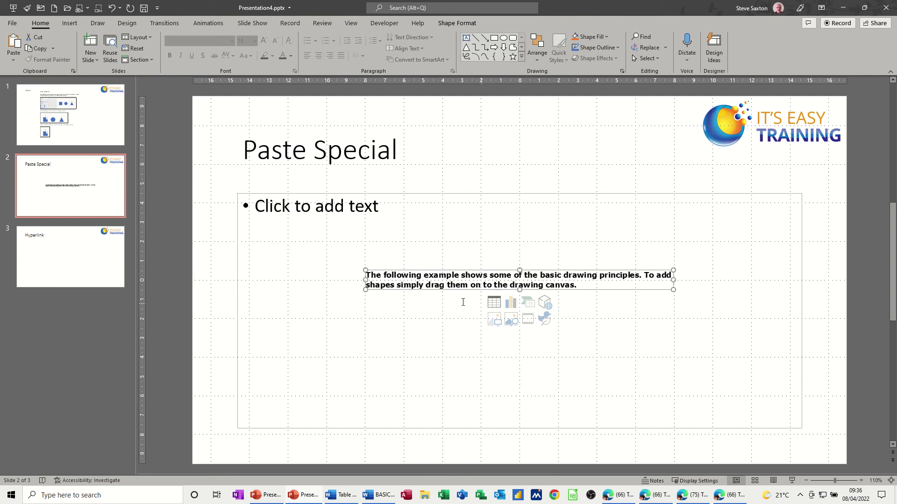
drag(460, 273, 374, 237)
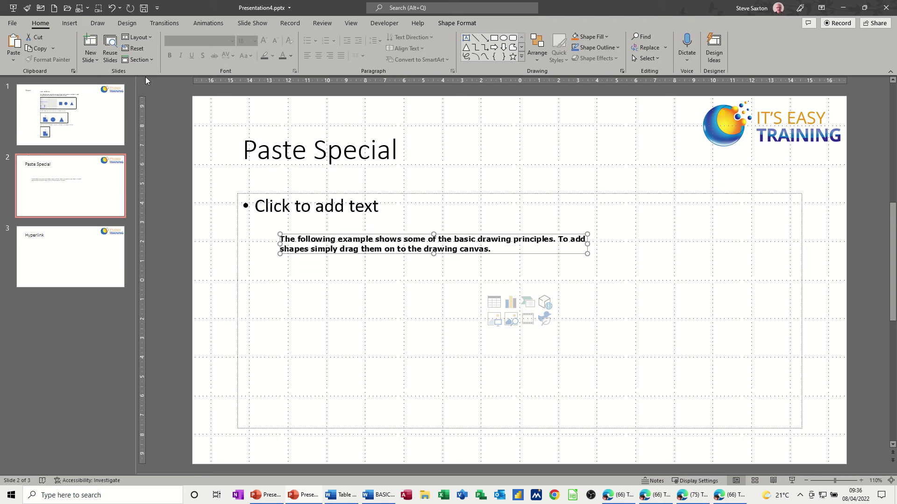
Step: Change slide 2's layout, raise the linked text beneath the title, then switch to Word
click(151, 38)
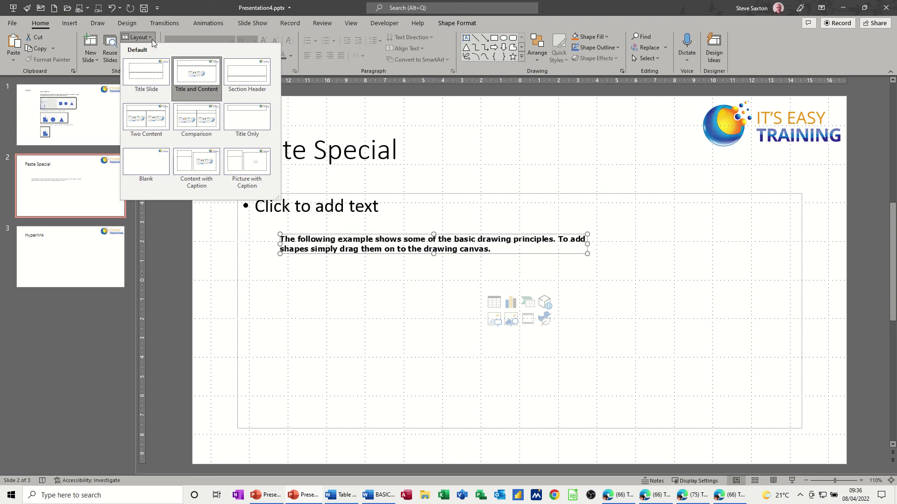
click(148, 162)
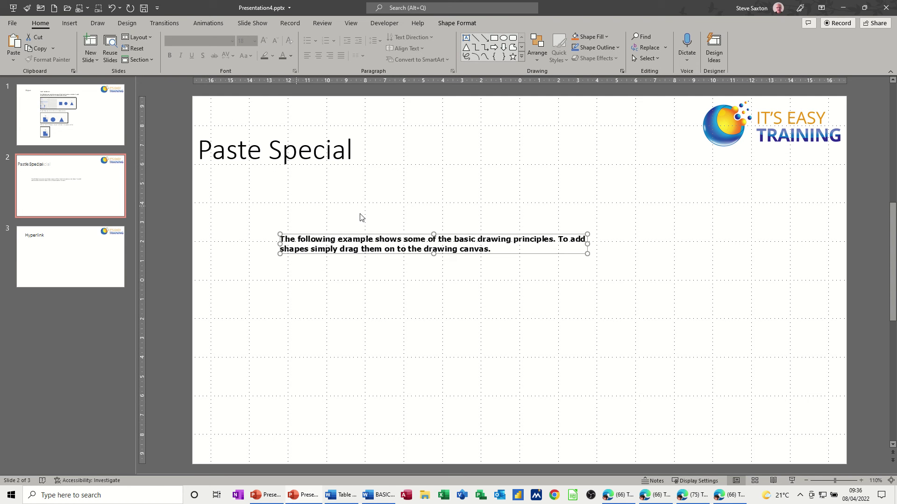
drag(397, 257, 371, 204)
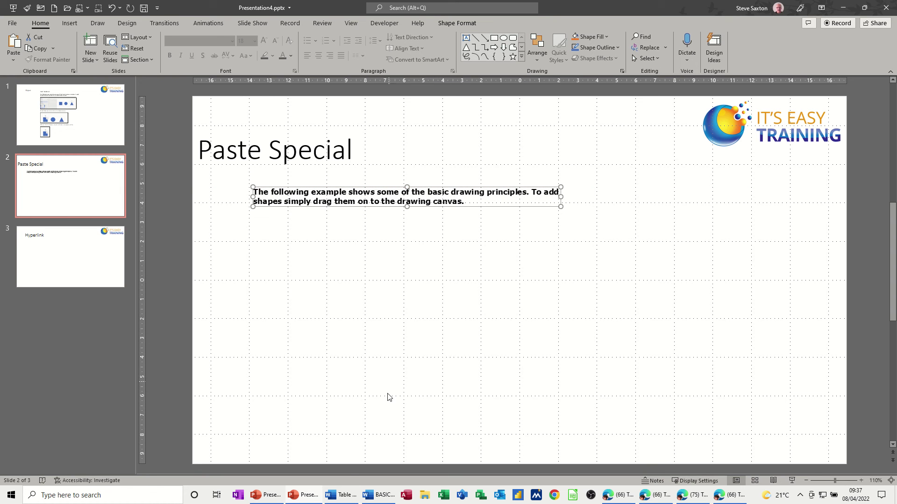
click(376, 496)
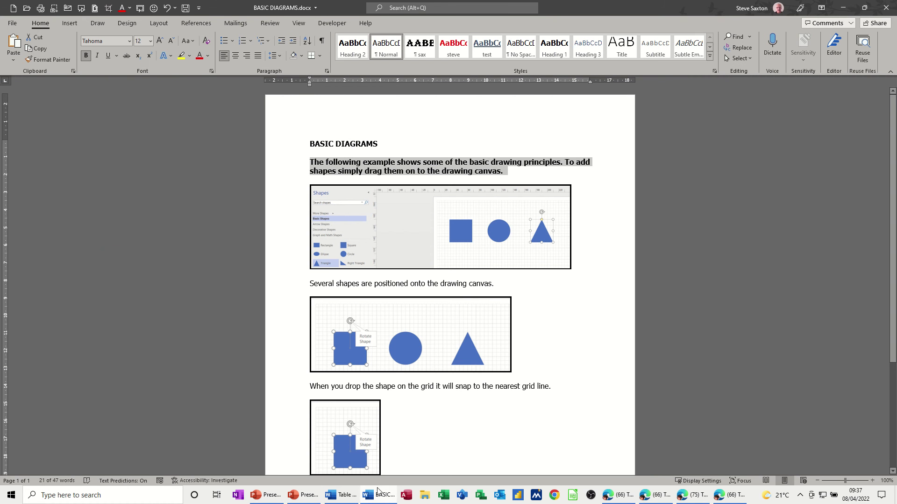
Step: Turn bold off and back on for the Word paragraph, confirming the linked slide text follows each time
click(89, 57)
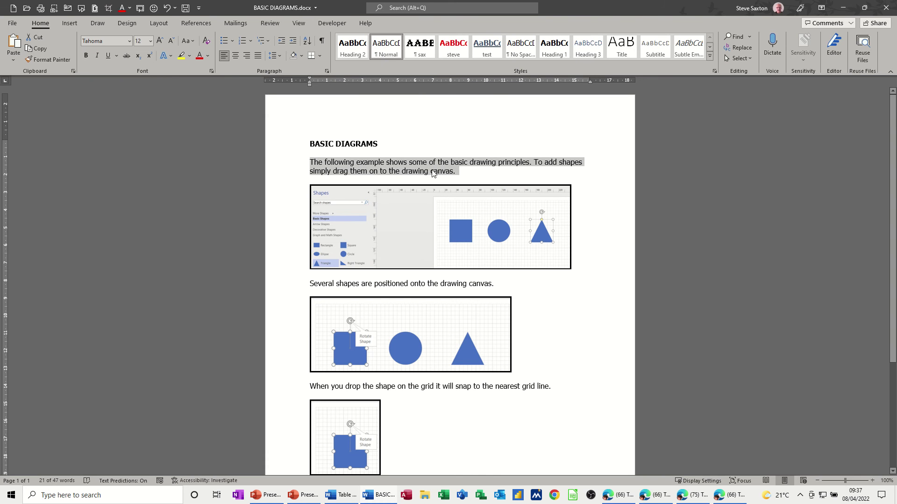
click(304, 495)
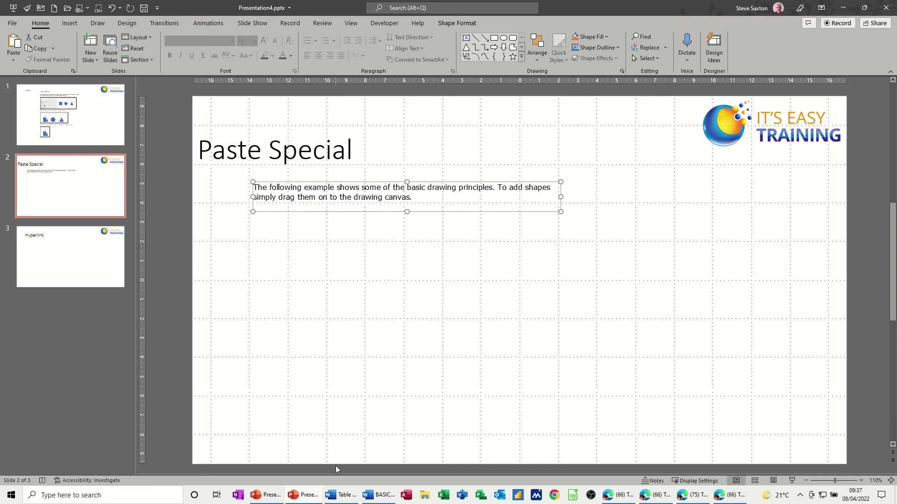
click(373, 496)
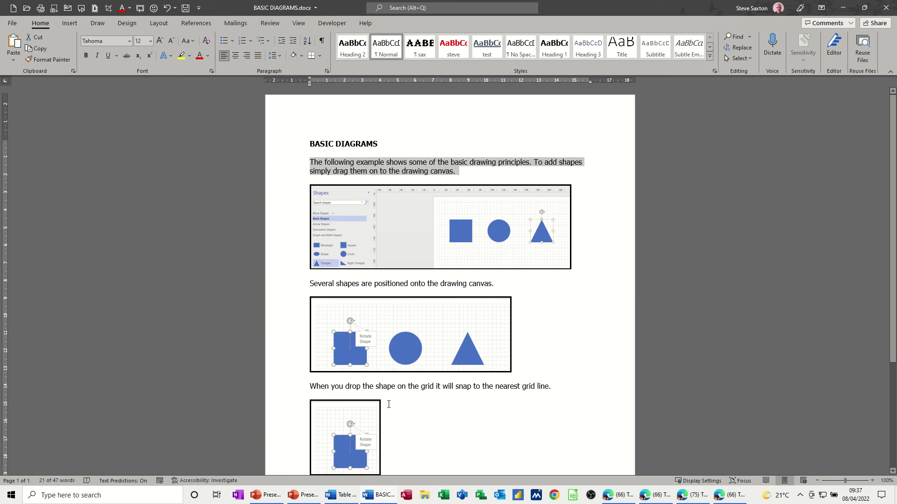
click(86, 56)
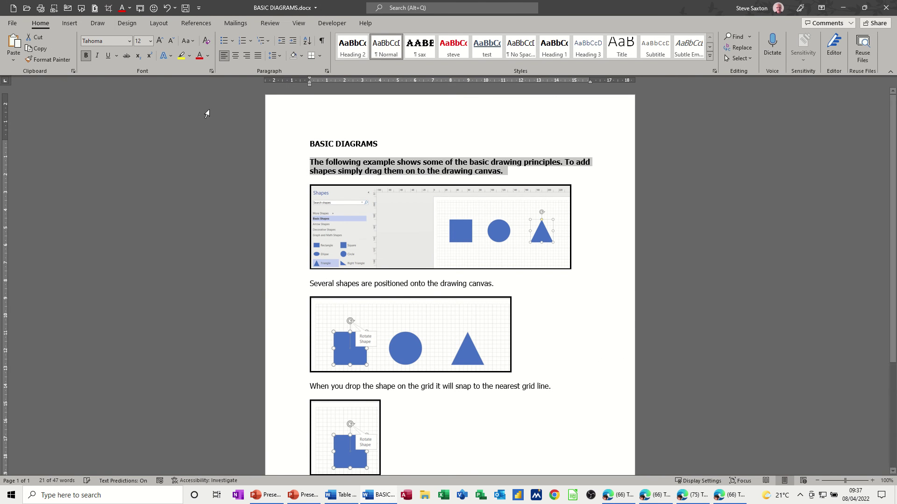
click(304, 500)
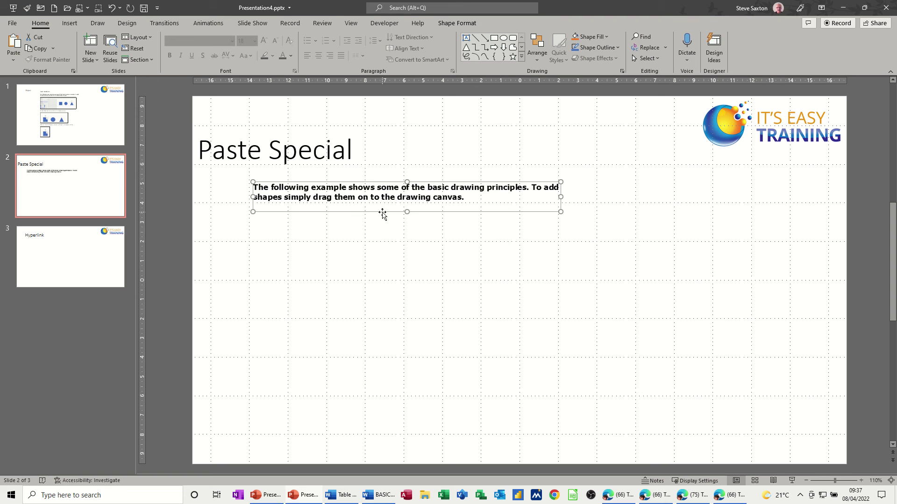
Step: Nudge the linked text slightly up-left, then go to slide 3, Hyperlink
drag(382, 213, 365, 209)
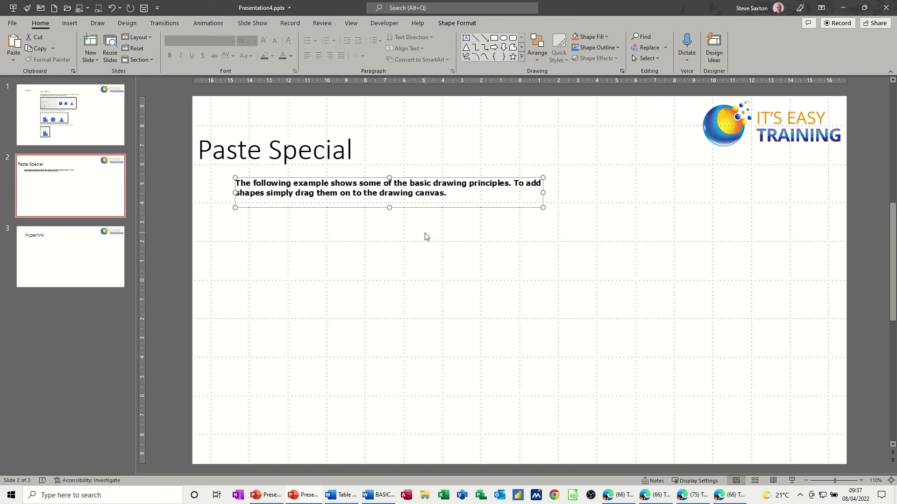
click(81, 260)
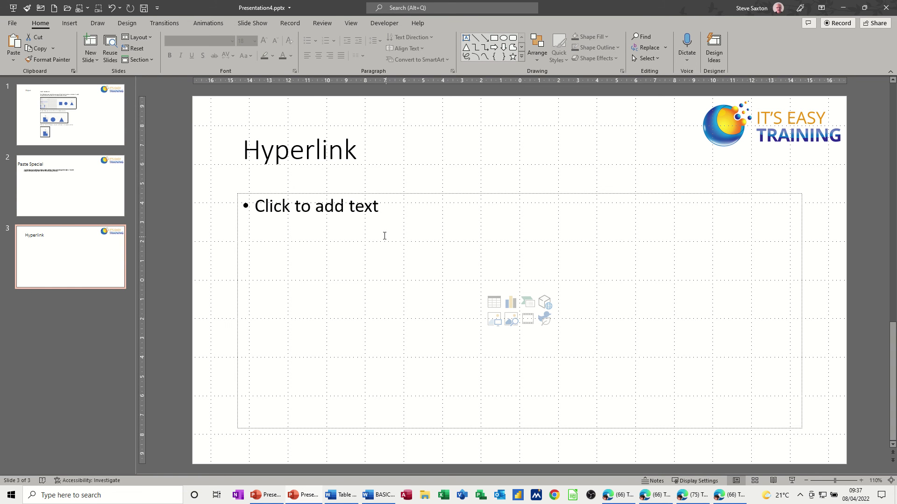
Step: Hyperlink the selected title word 'Hyperlink' to BASIC DIAGRAMS.docx from the Documents folder
click(313, 152)
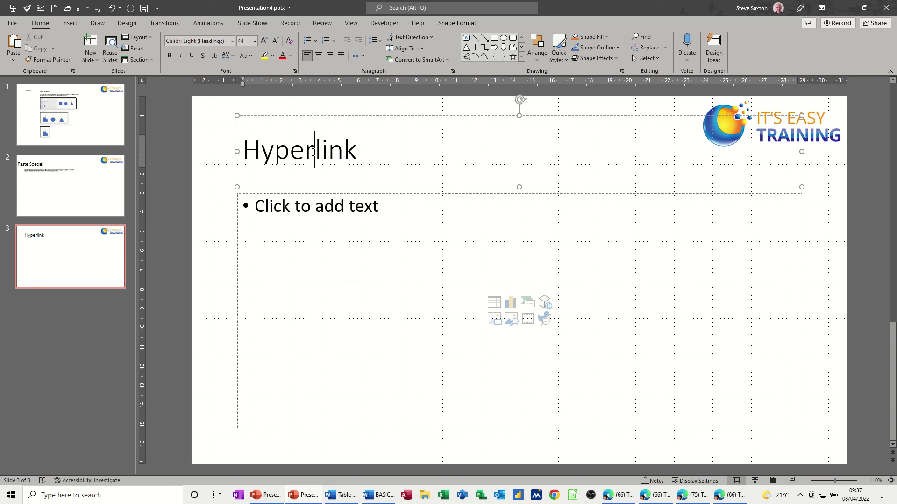
double_click(312, 152)
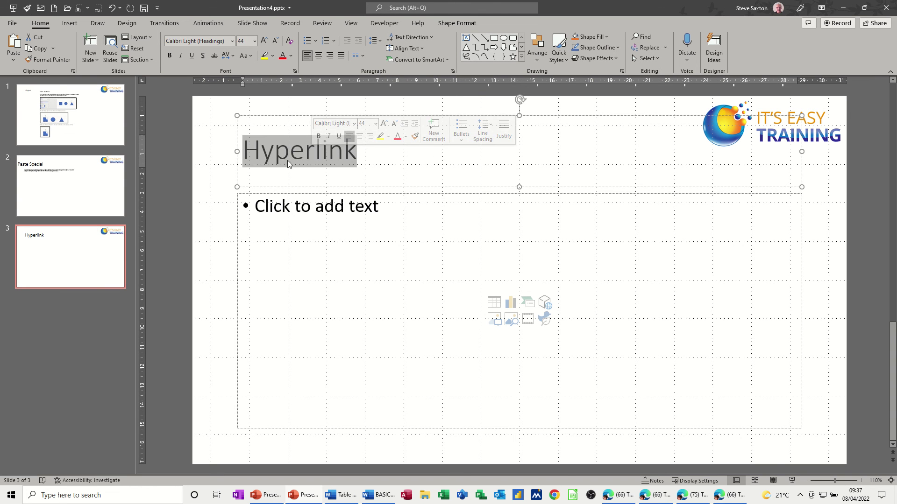
click(71, 24)
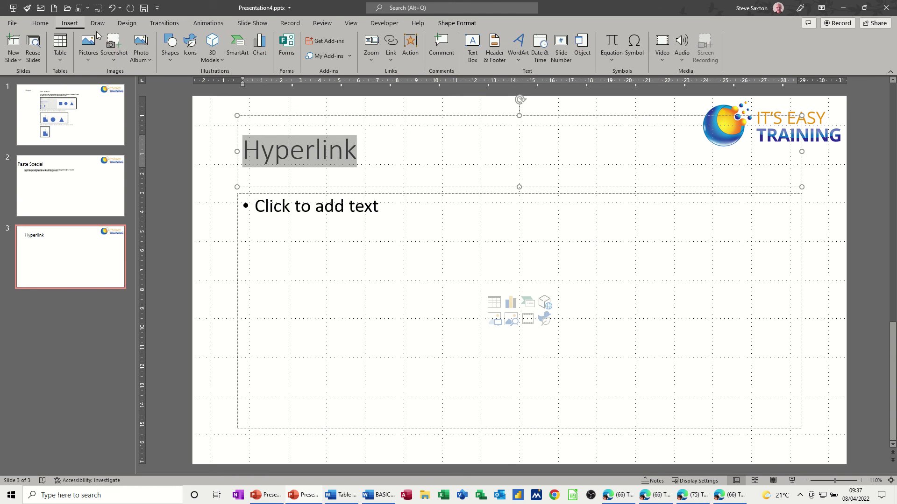
click(395, 44)
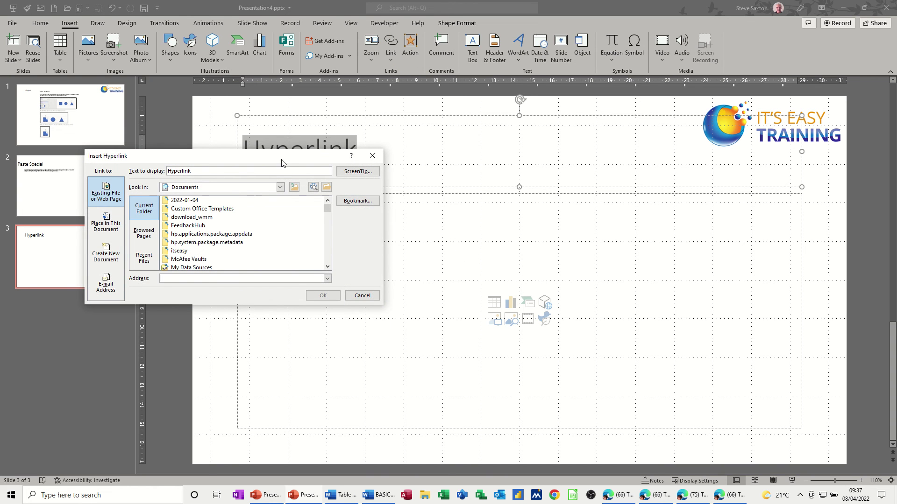
drag(282, 159, 480, 187)
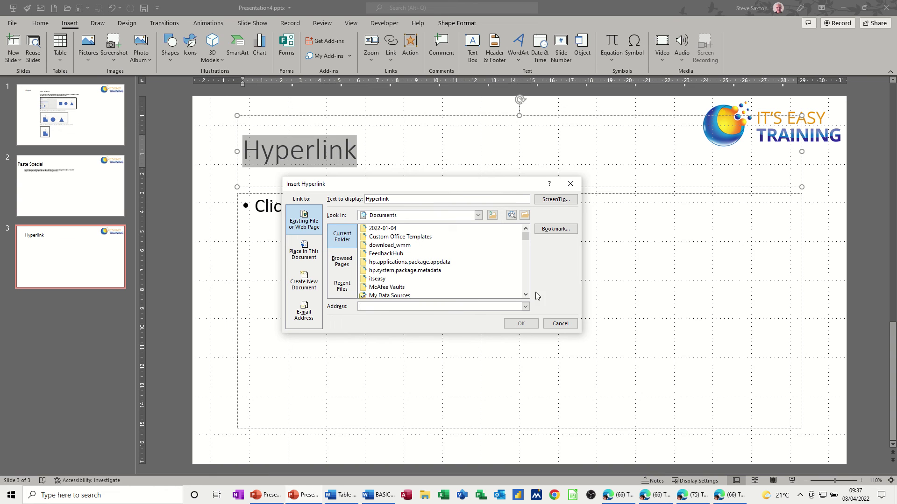
scroll(527, 295, down, 7)
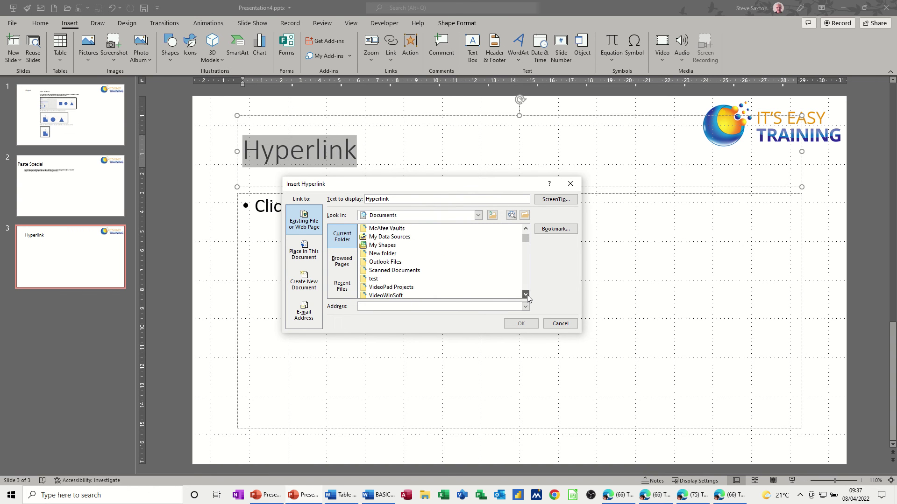
scroll(527, 295, down, 6)
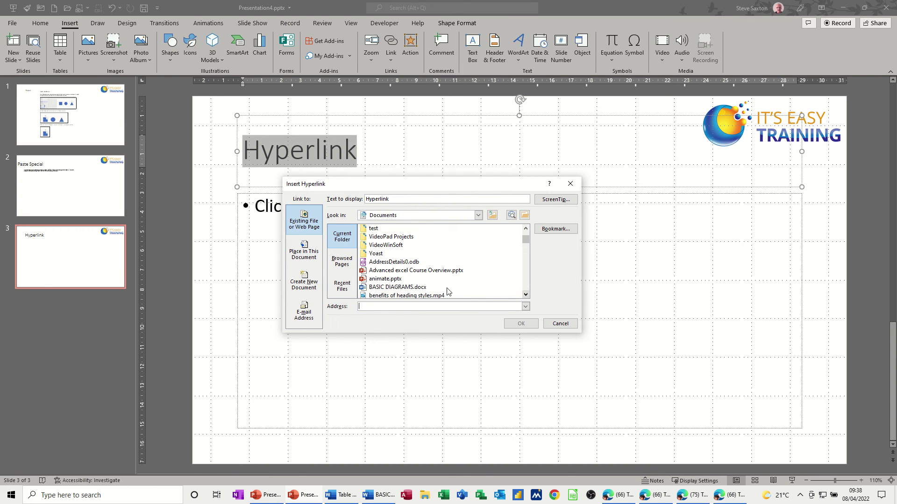
click(384, 287)
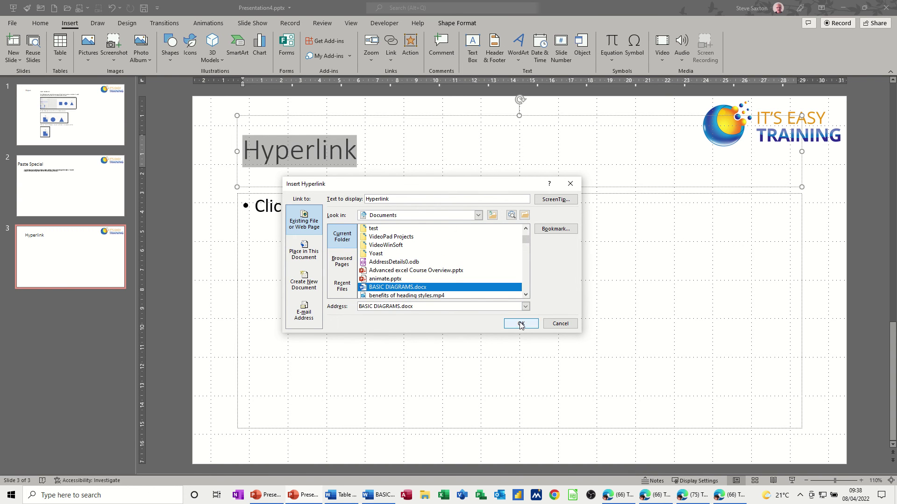
click(521, 324)
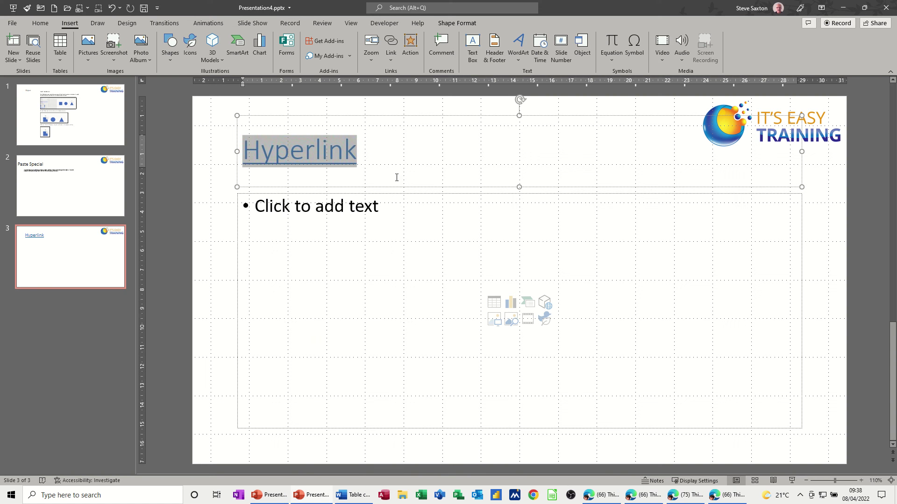
click(95, 123)
click(91, 196)
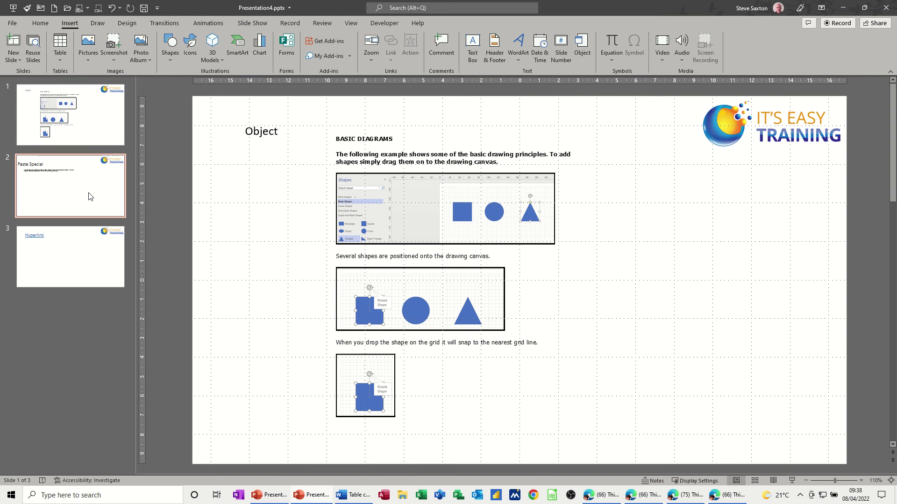
click(106, 129)
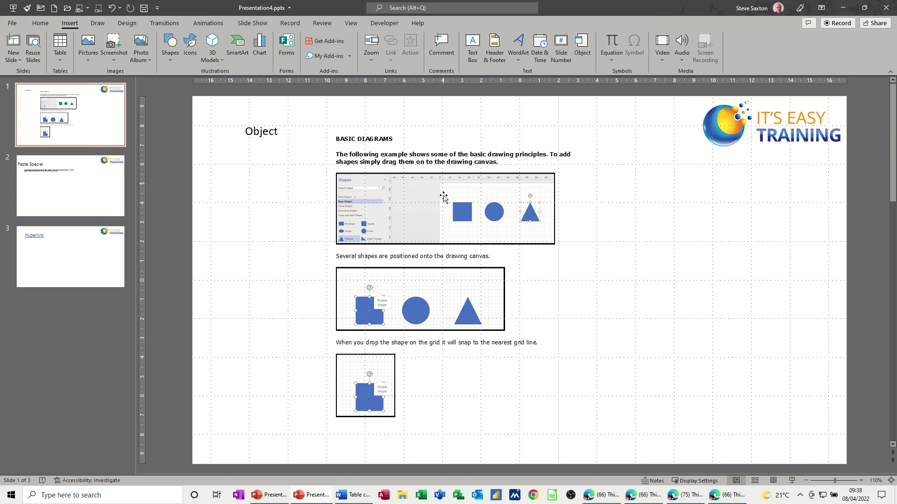
click(71, 183)
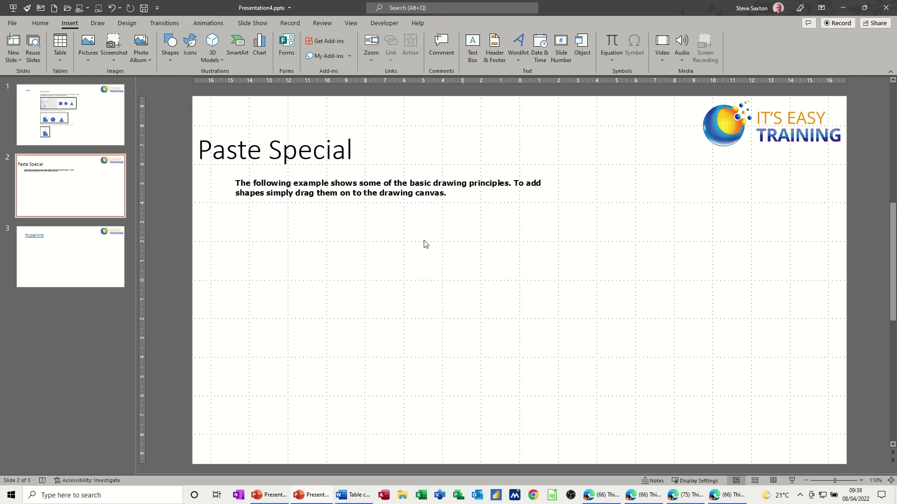
mouse_move(347, 189)
mouse_down()
mouse_move(350, 198)
mouse_move(350, 190)
mouse_up()
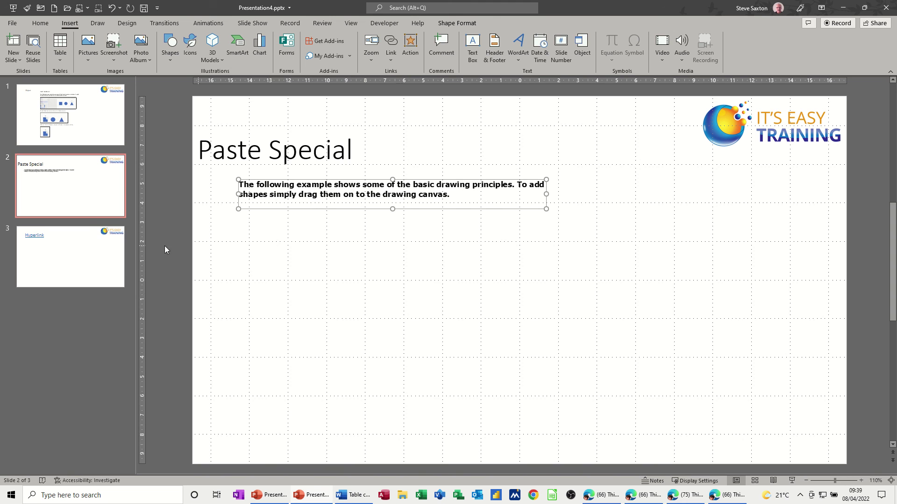
click(66, 260)
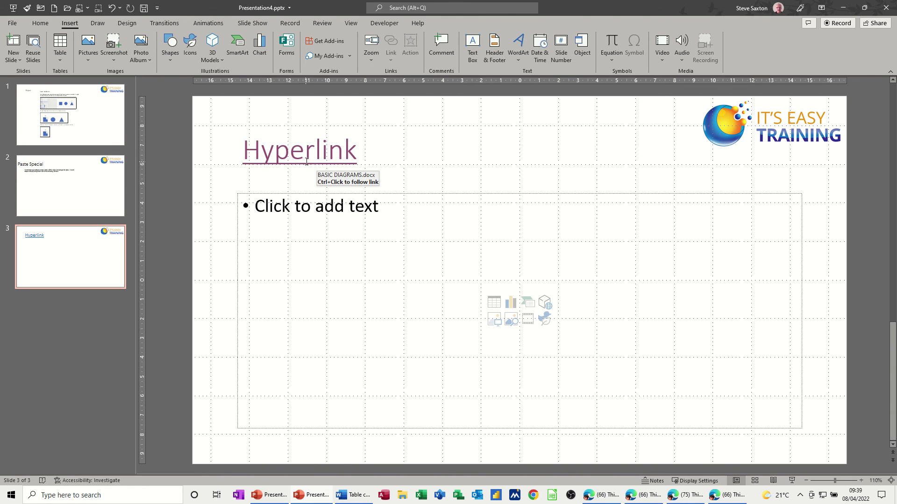
click(70, 115)
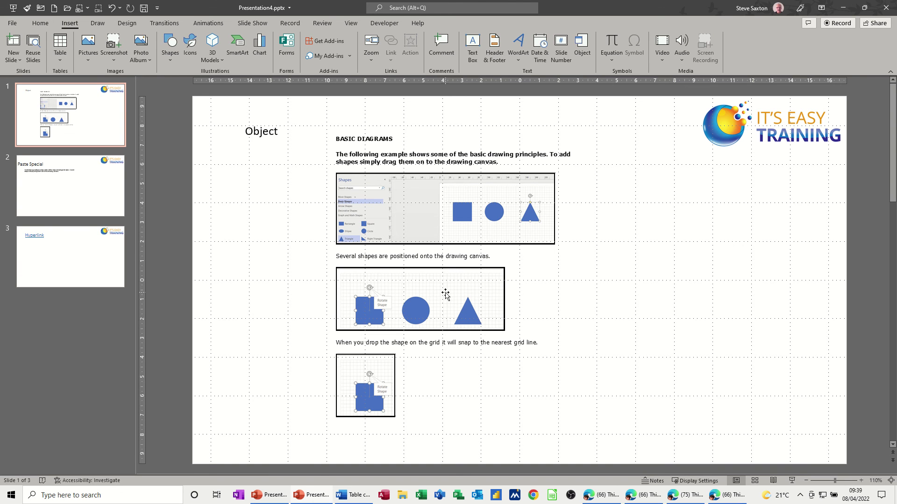
click(54, 242)
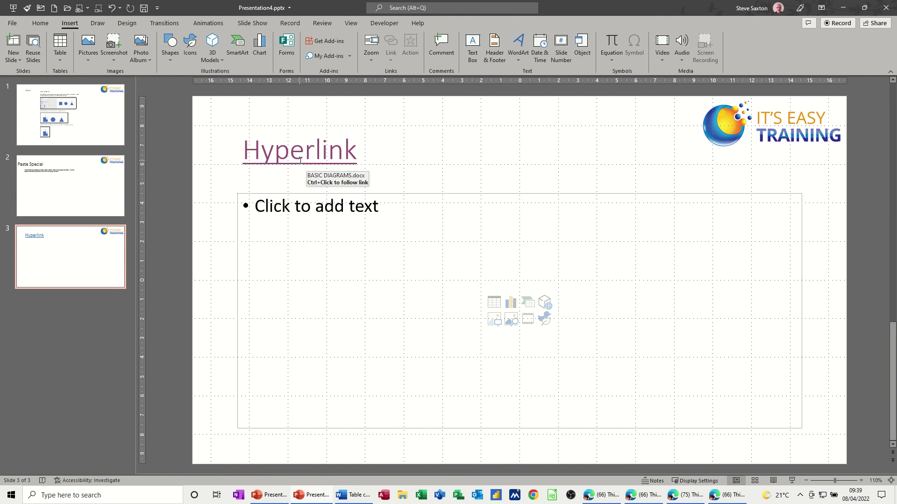
click(70, 115)
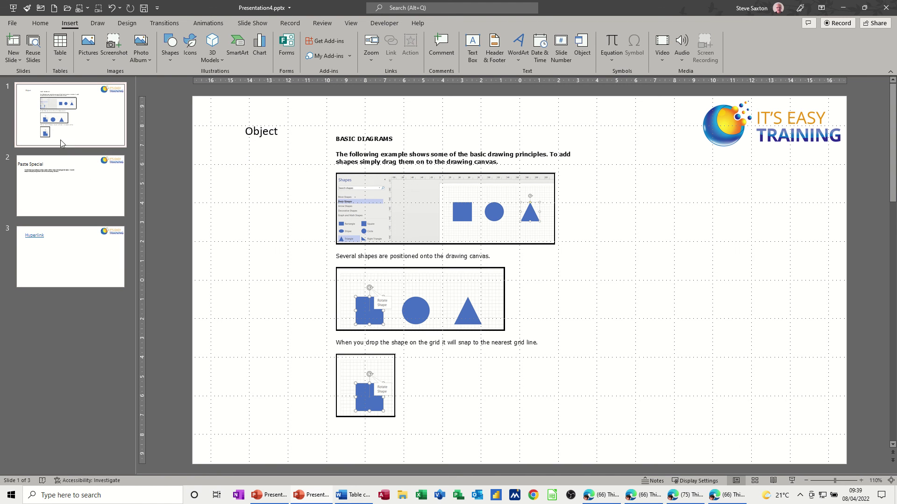
click(65, 254)
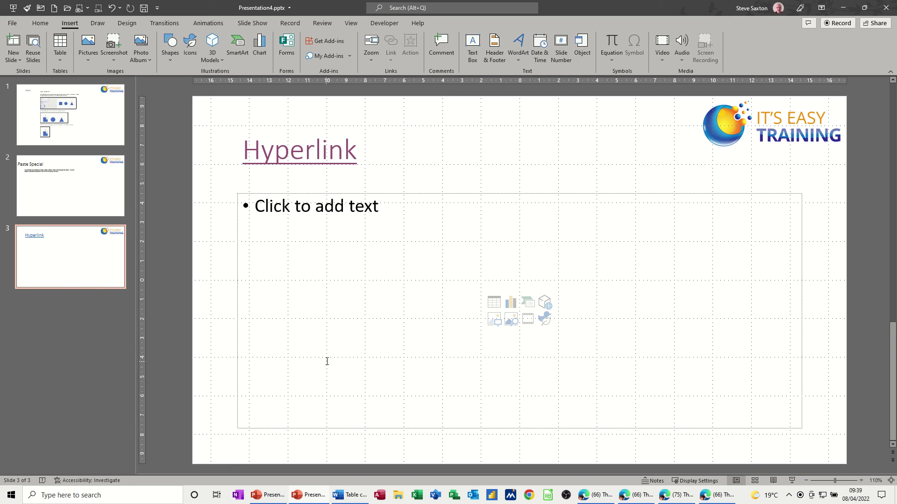
click(110, 125)
click(88, 182)
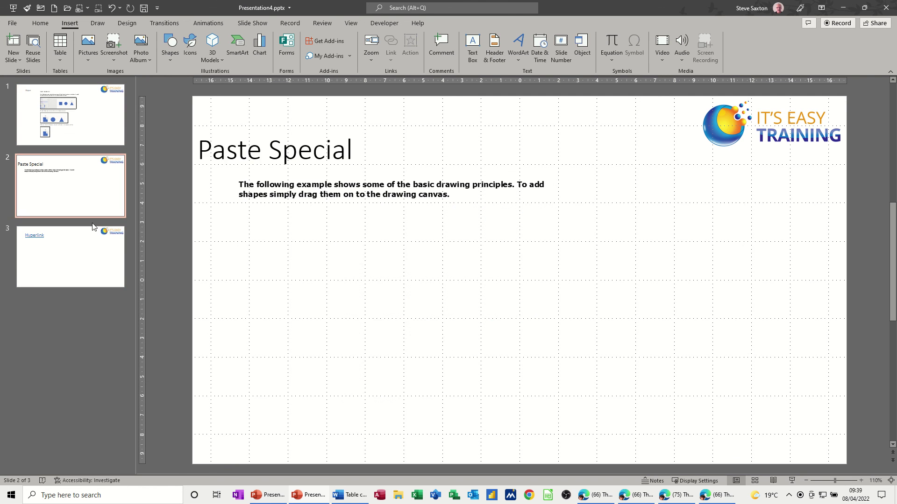
click(93, 255)
click(84, 192)
click(90, 126)
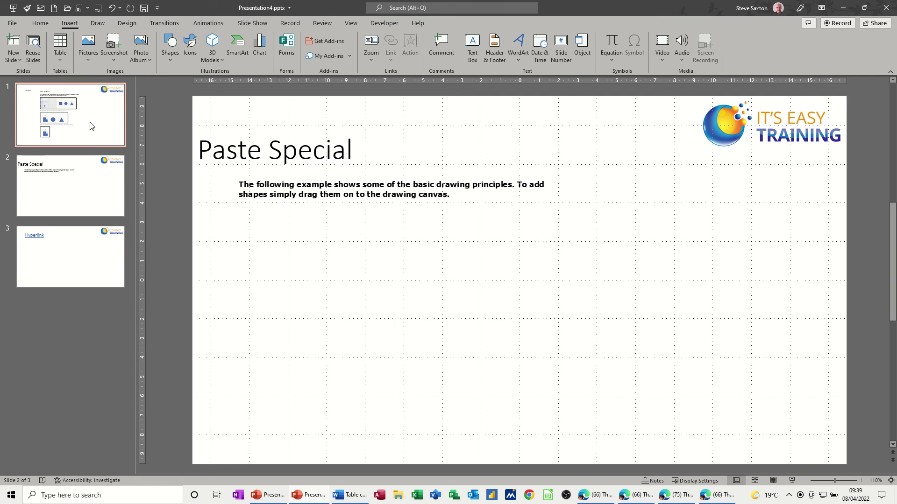
click(90, 191)
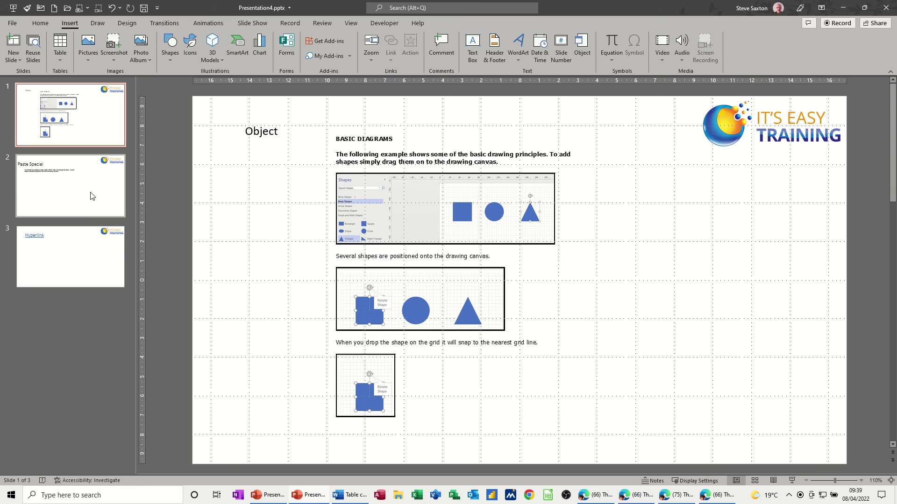
click(82, 252)
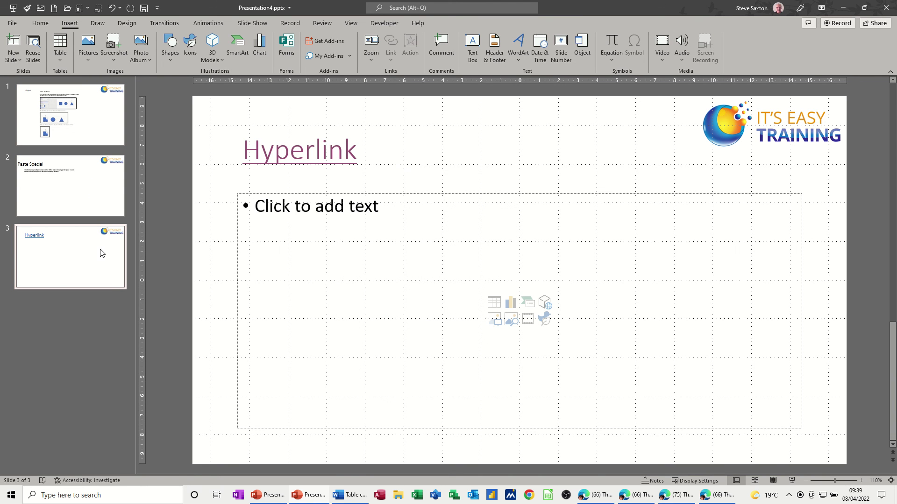